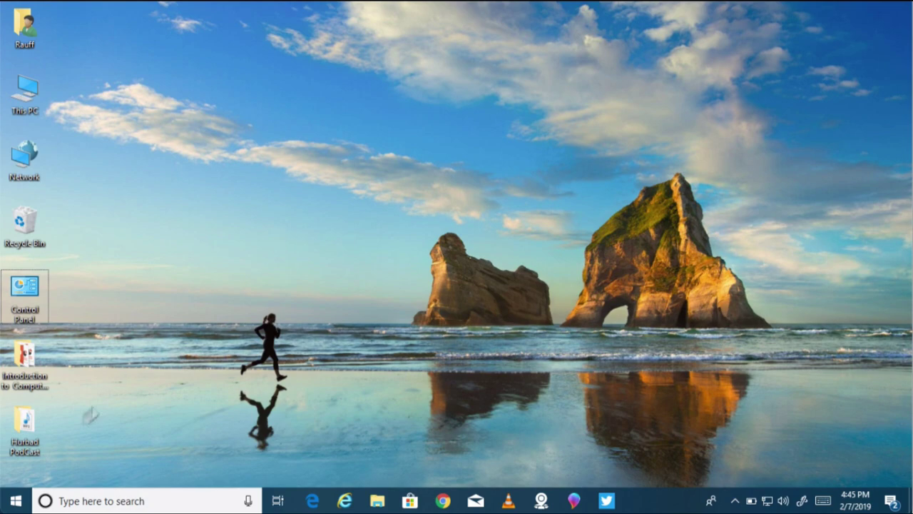
# Step: Open the Cursor & pointer size page under Ease of Access in Windows Settings
pyautogui.click(16, 499)
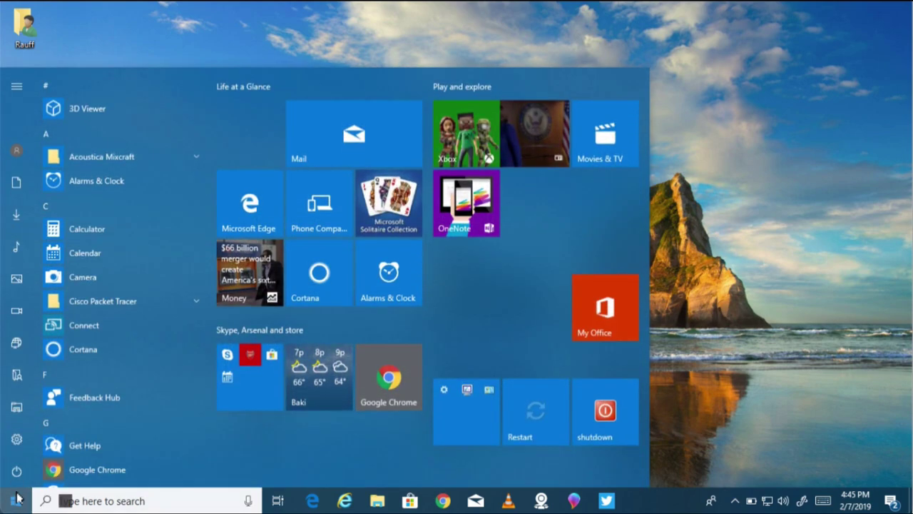
pyautogui.click(18, 441)
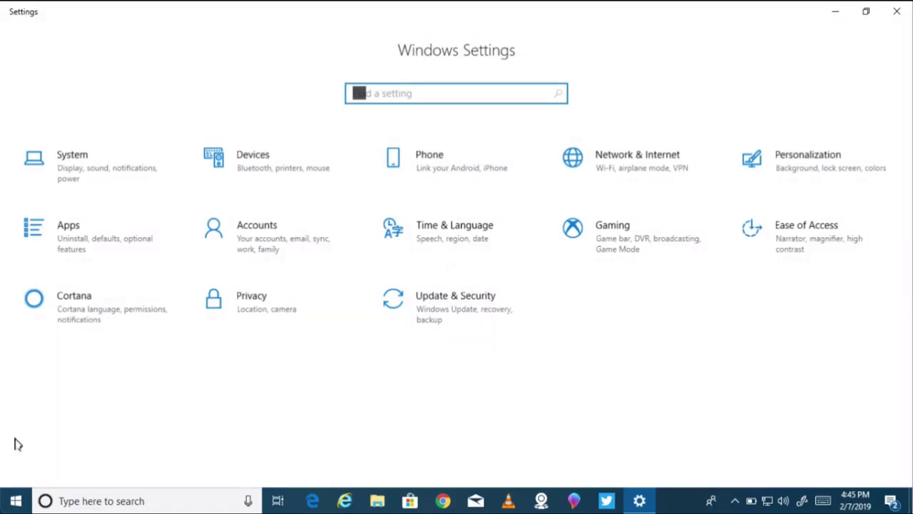
pyautogui.click(787, 243)
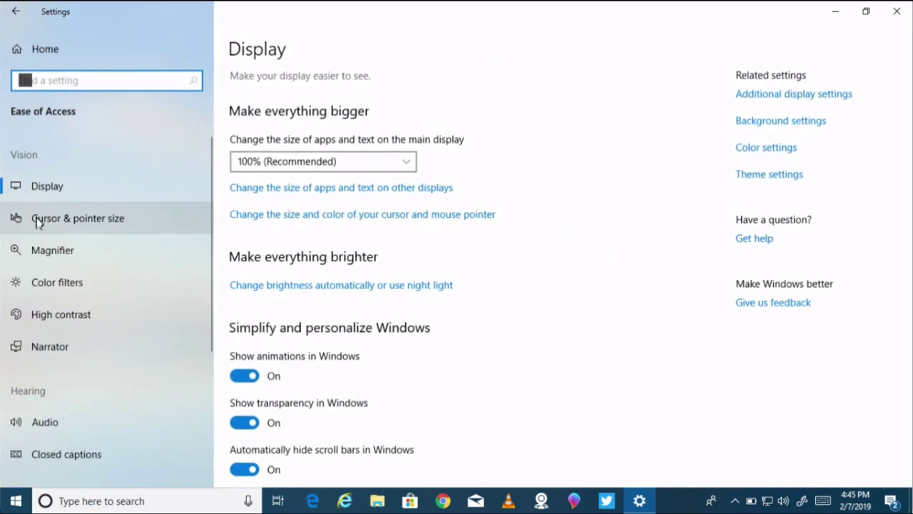
pyautogui.click(97, 224)
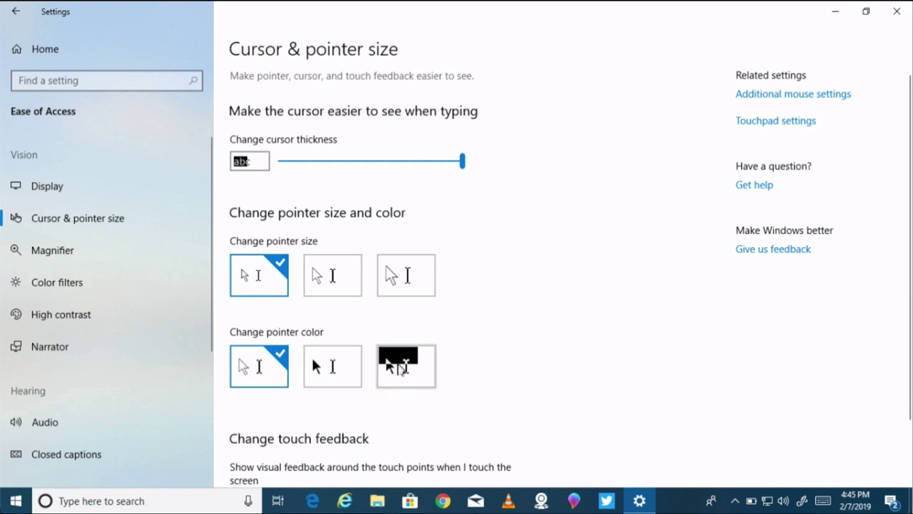
# Step: Set the pointer to the inverted color and the largest size, and try it out on the desktop
pyautogui.click(402, 367)
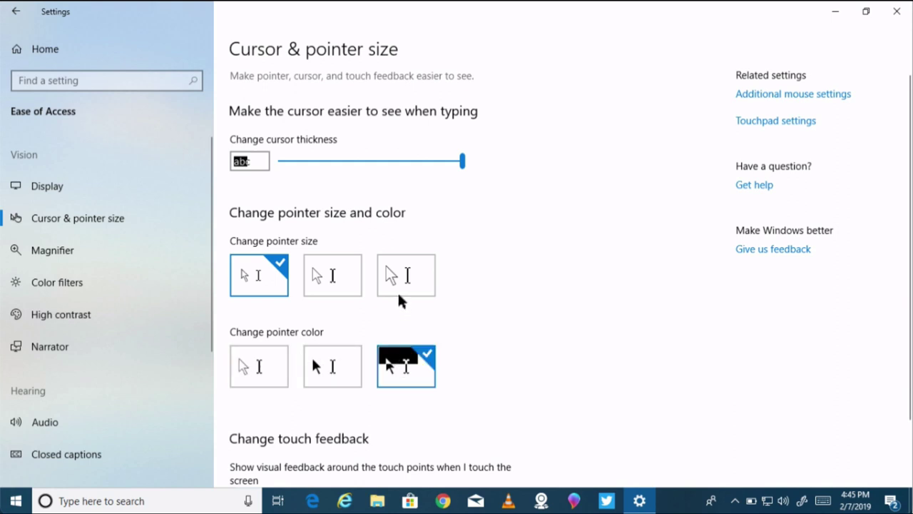
pyautogui.click(400, 282)
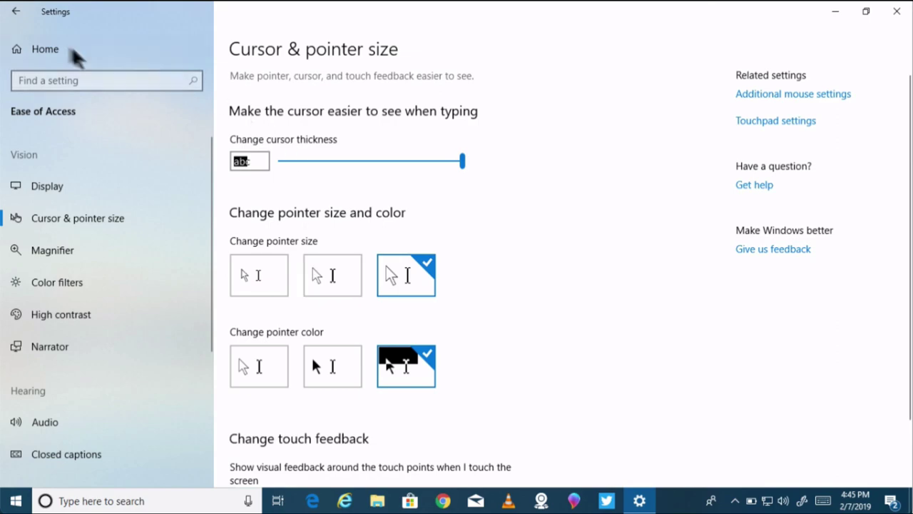
pyautogui.click(835, 13)
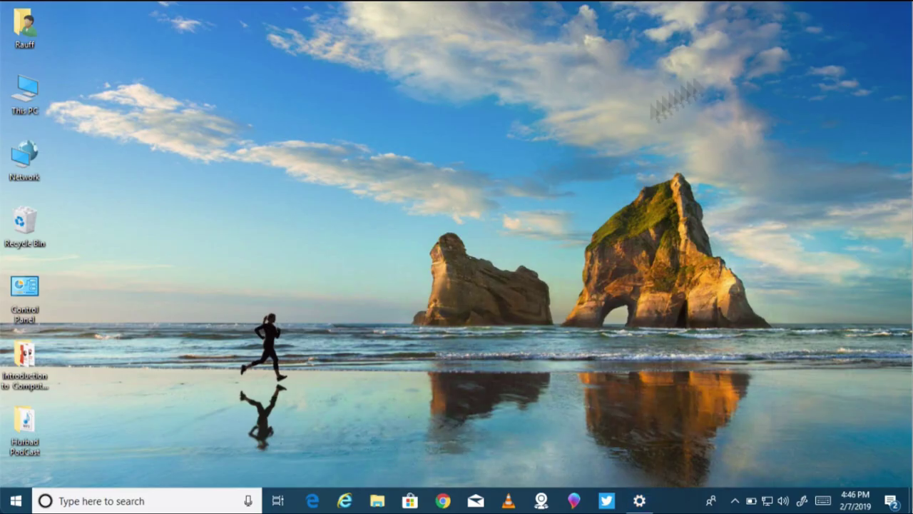
pyautogui.moveTo(299, 173); pyautogui.dragTo(591, 285)
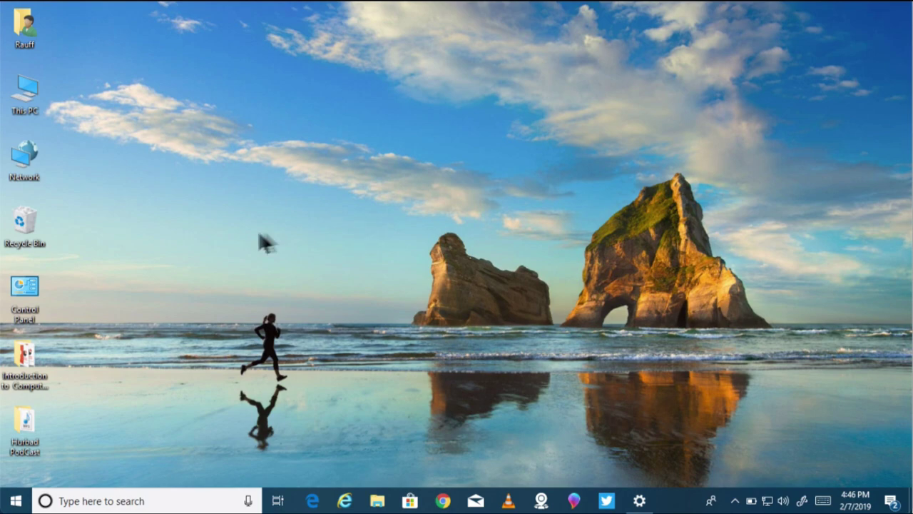
pyautogui.click(639, 500)
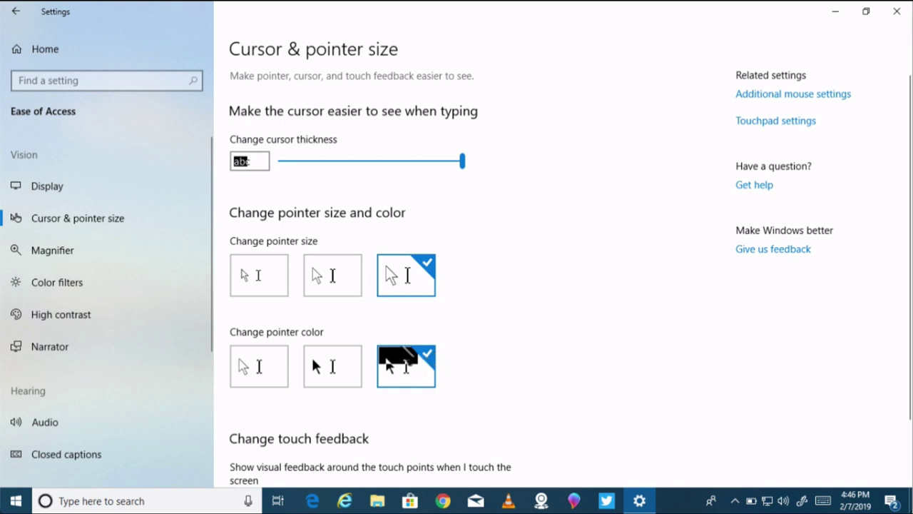
# Step: Try the white and black pointer colors together with the medium and smallest pointer sizes
pyautogui.click(259, 366)
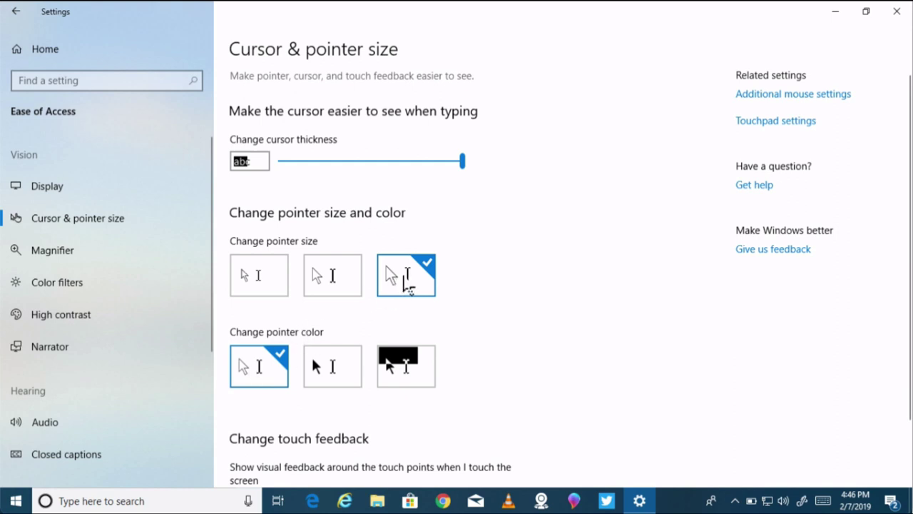
pyautogui.click(325, 371)
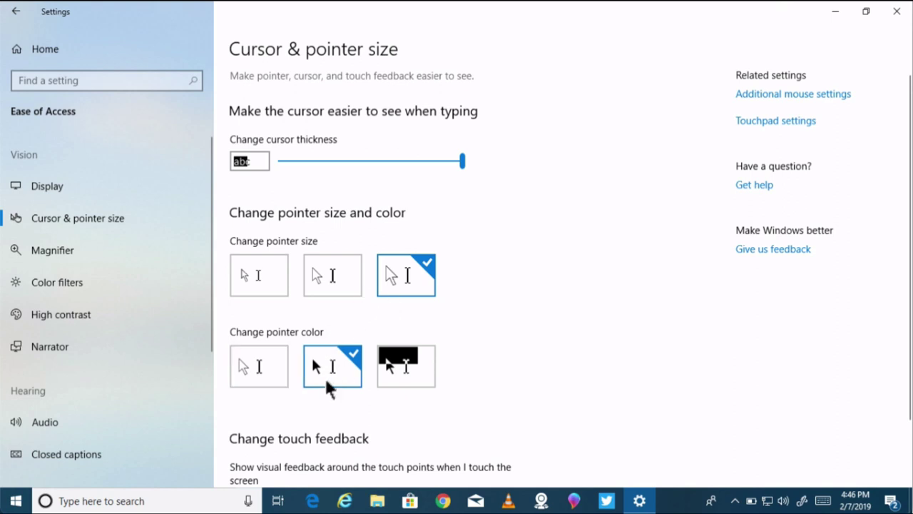
pyautogui.click(335, 289)
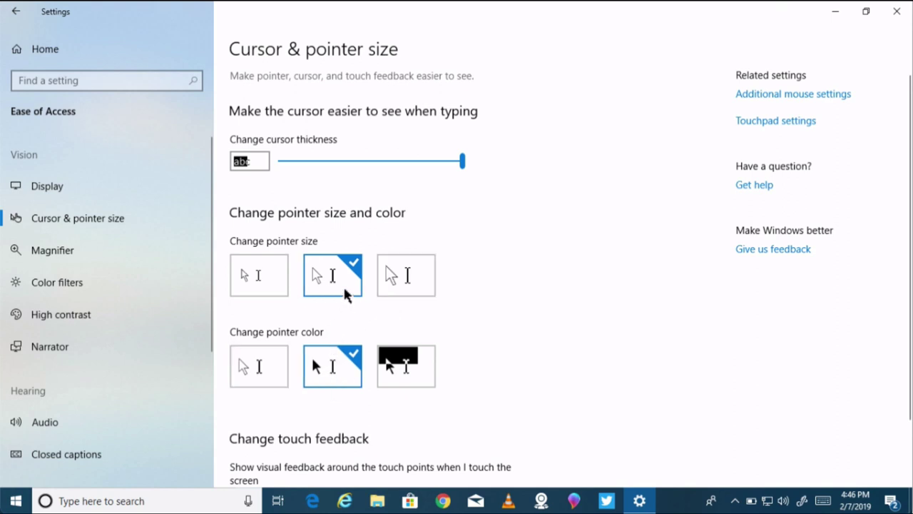
pyautogui.click(249, 361)
pyautogui.click(266, 283)
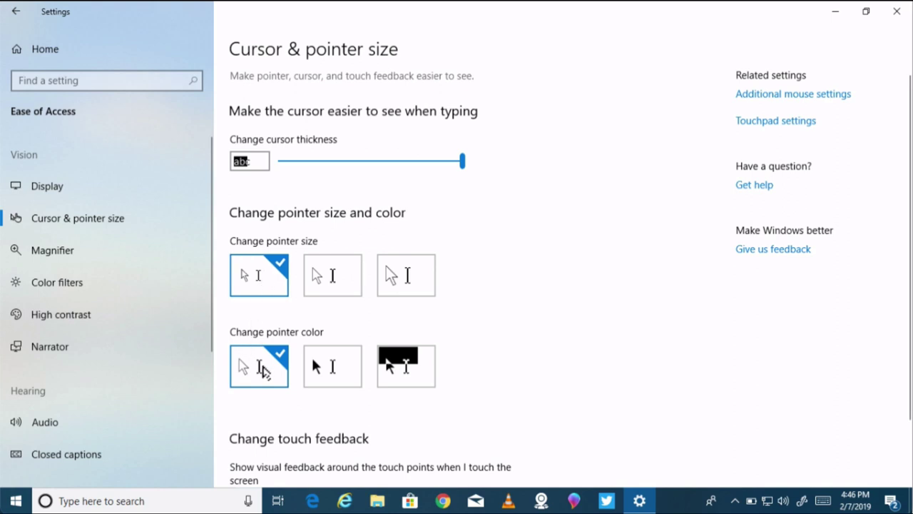
# Step: Set the pointer to the largest size, trying the black color before settling on the inverted one
pyautogui.click(332, 360)
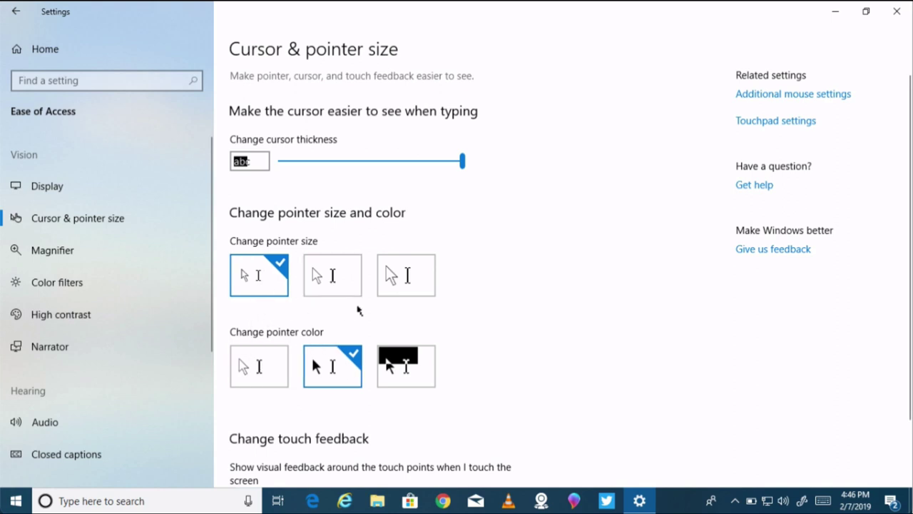
pyautogui.click(386, 267)
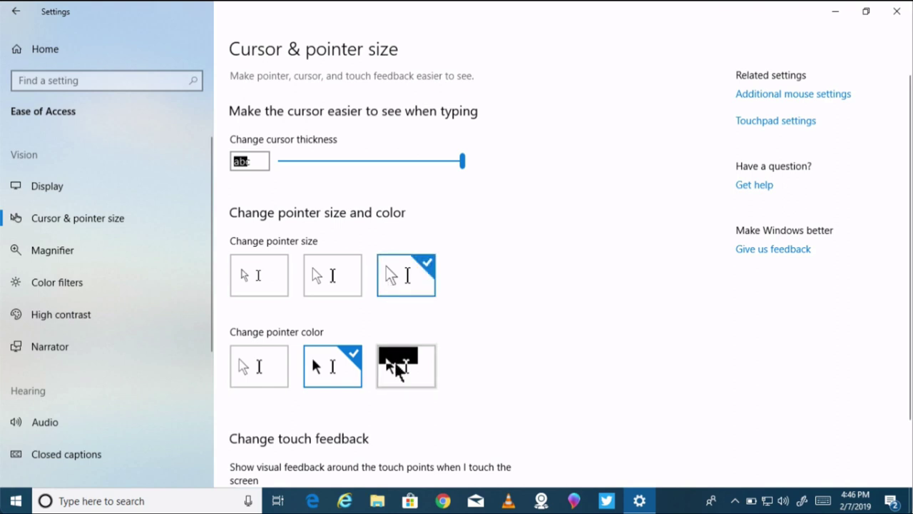
pyautogui.click(394, 361)
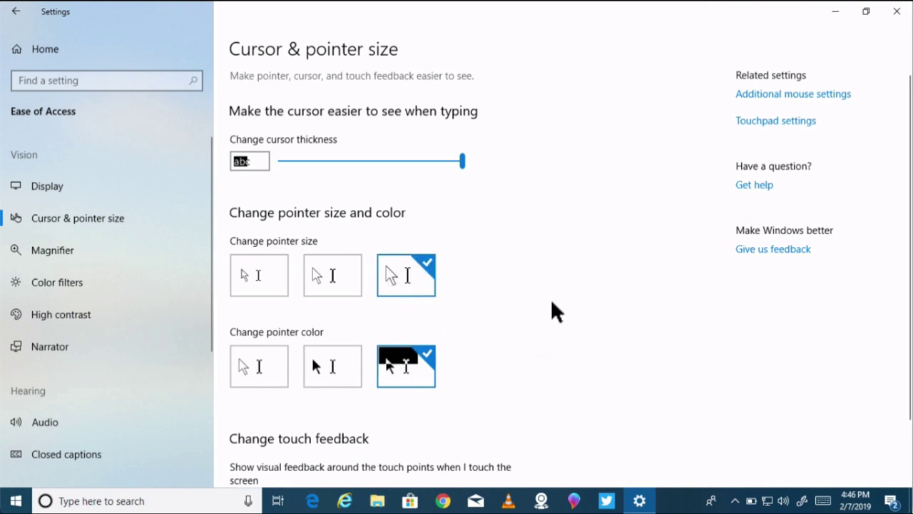
# Step: Try the thinnest text cursor and return the cursor thickness to its maximum
pyautogui.moveTo(463, 162); pyautogui.dragTo(263, 164)
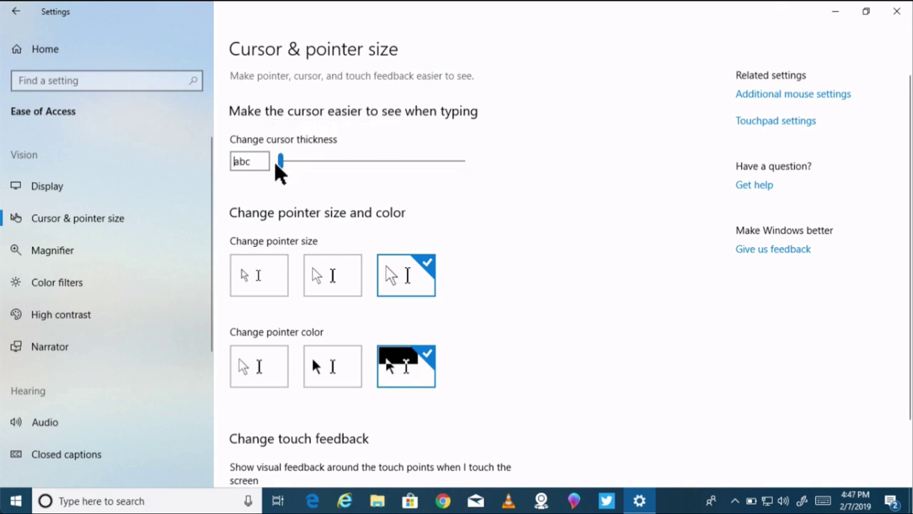
pyautogui.moveTo(281, 166); pyautogui.dragTo(504, 265)
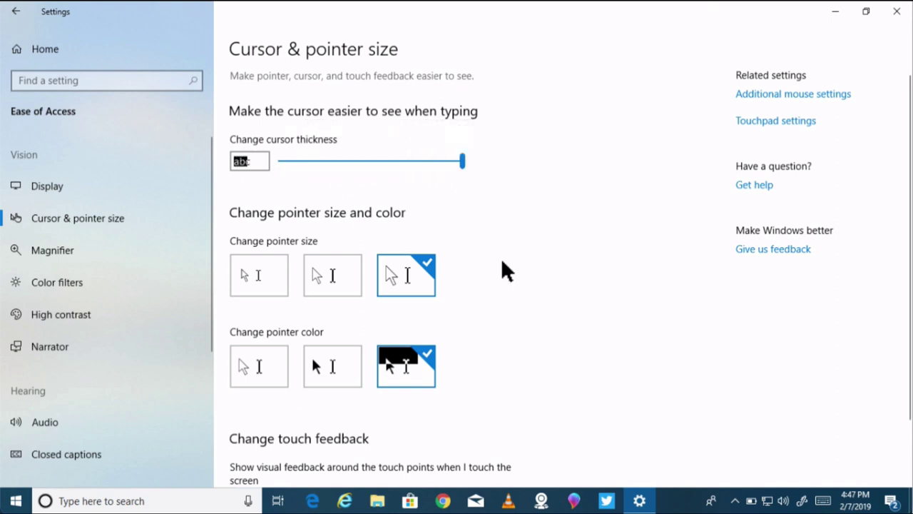
# Step: Open the Narrator page of Ease of Access and turn Narrator on
pyautogui.scroll(-2, 504, 265)
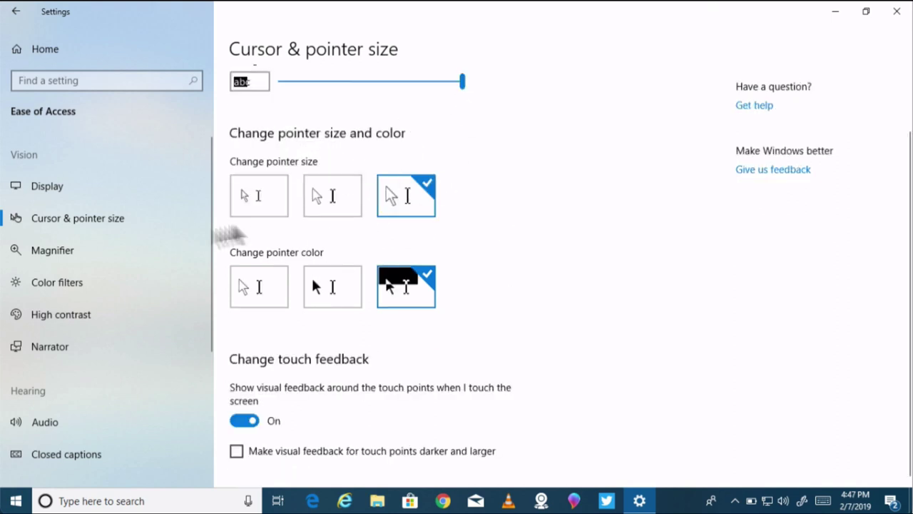
pyautogui.scroll(-1, 77, 340)
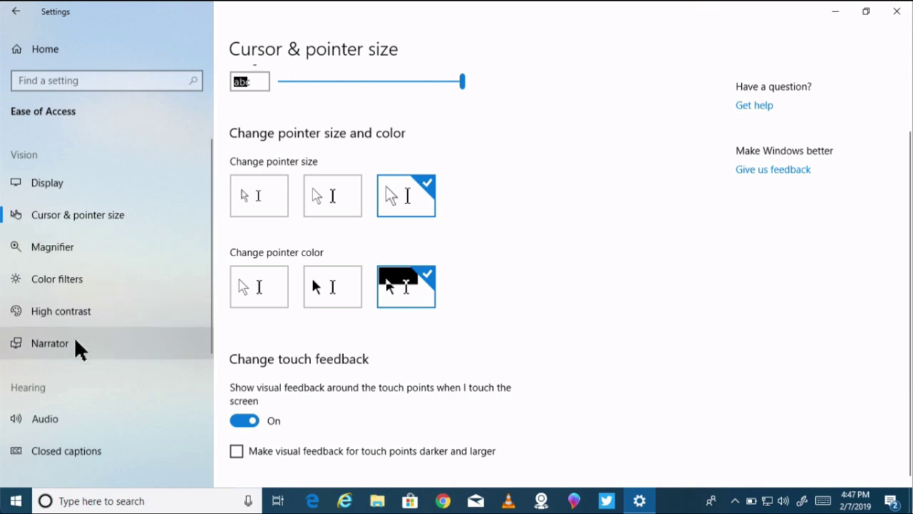
pyautogui.click(74, 342)
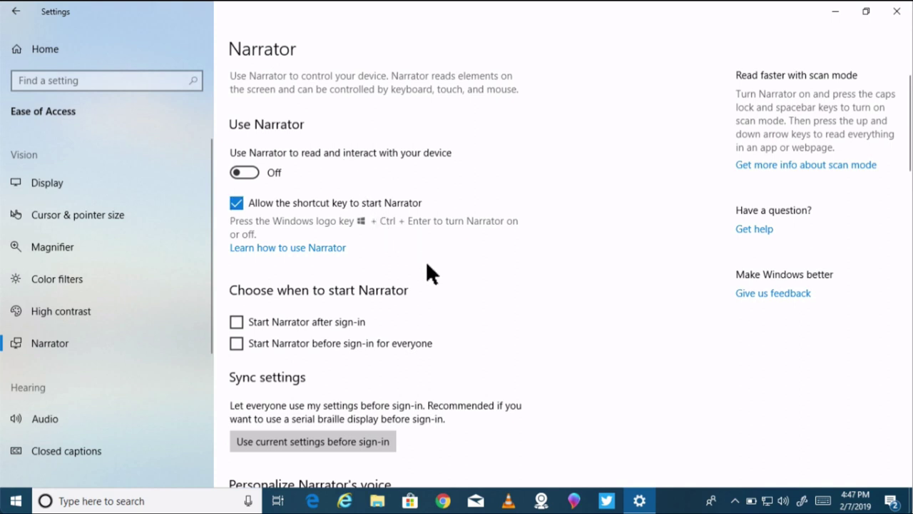
pyautogui.click(254, 171)
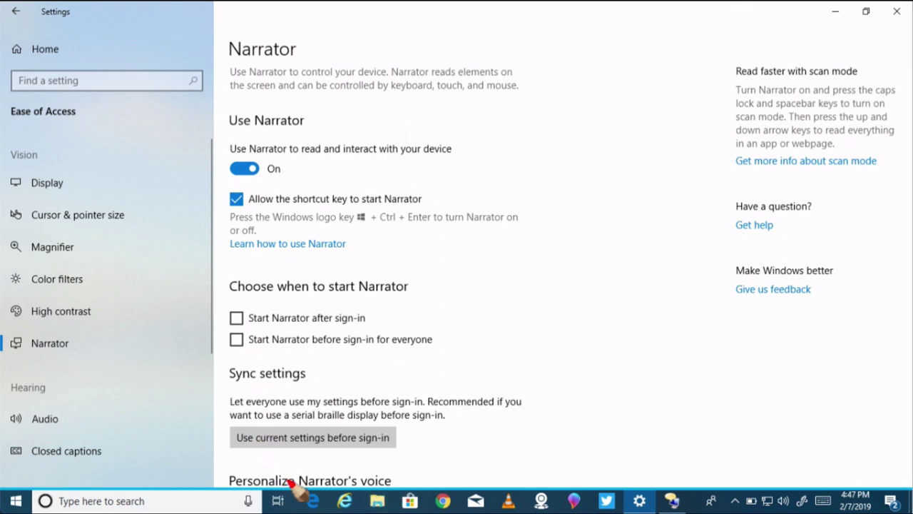
pyautogui.moveTo(290, 482)
pyautogui.mouseDown()
pyautogui.moveTo(430, 491)
pyautogui.moveTo(820, 486)
pyautogui.moveTo(889, 496)
pyautogui.mouseUp()
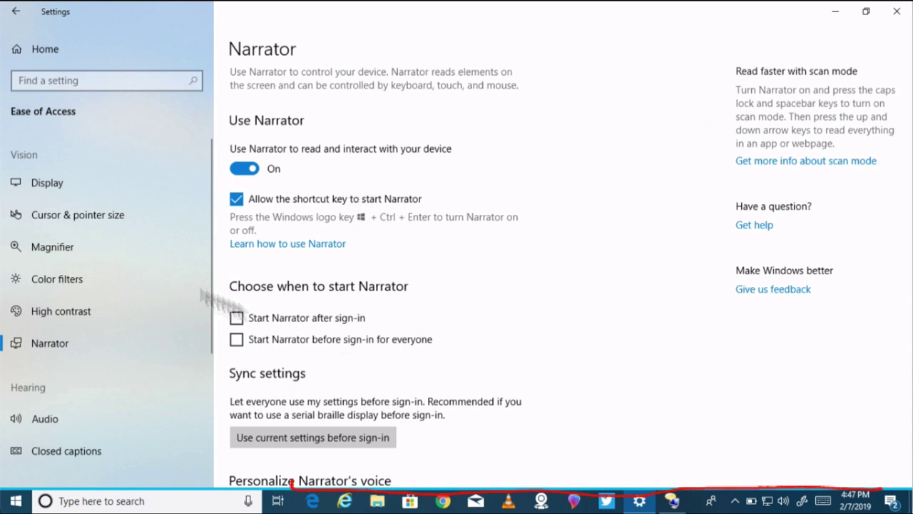
# Step: Visit the Cursor & pointer size and Magnifier settings pages with Narrator reading the selected items
pyautogui.click(68, 214)
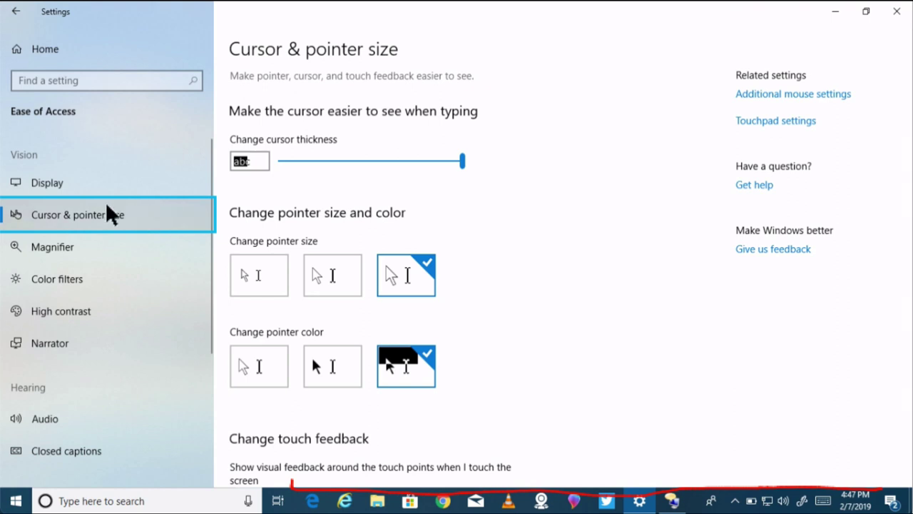
pyautogui.click(83, 241)
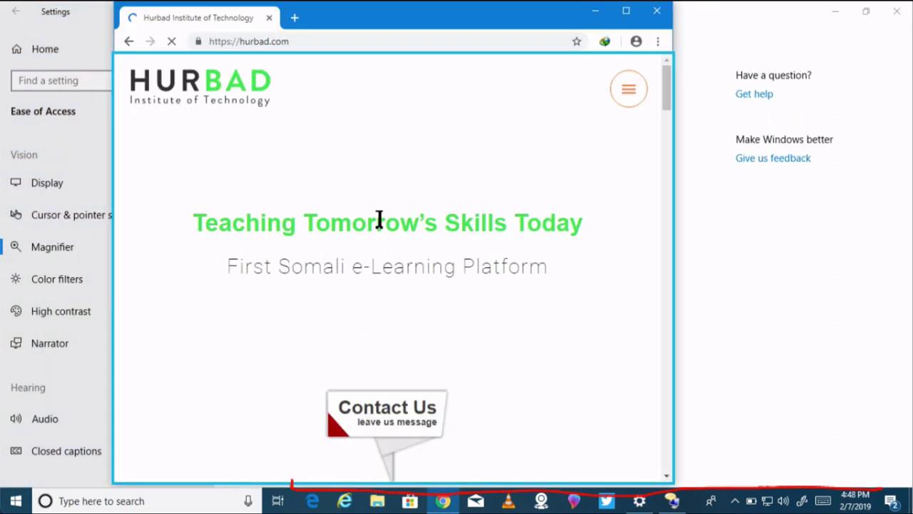
# Step: Browse the hurbad.com homepage down to the Popular Courses section with Narrator running
pyautogui.scroll(-3, 379, 221)
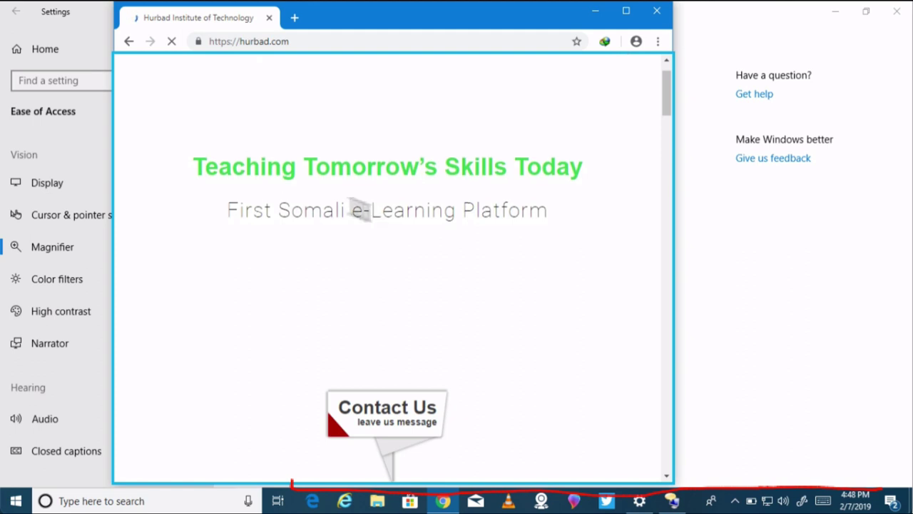
pyautogui.tripleClick(297, 131)
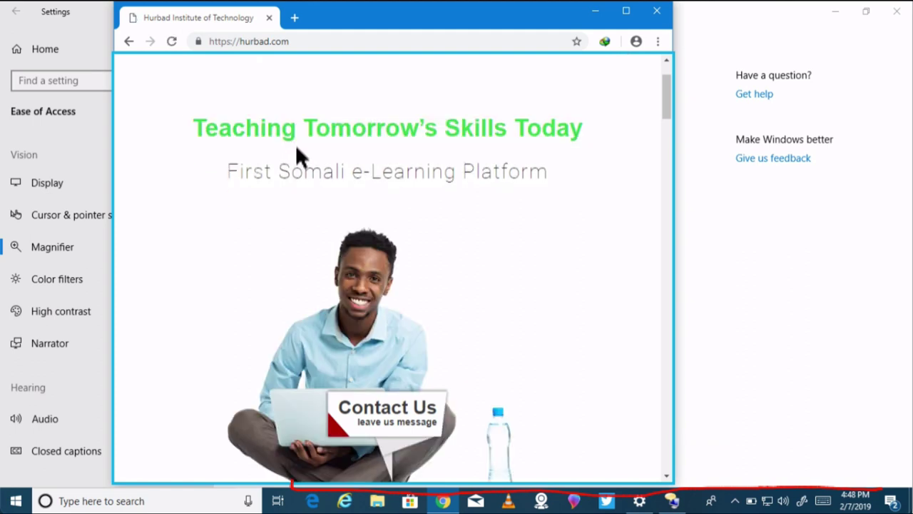
pyautogui.scroll(-3, 296, 284)
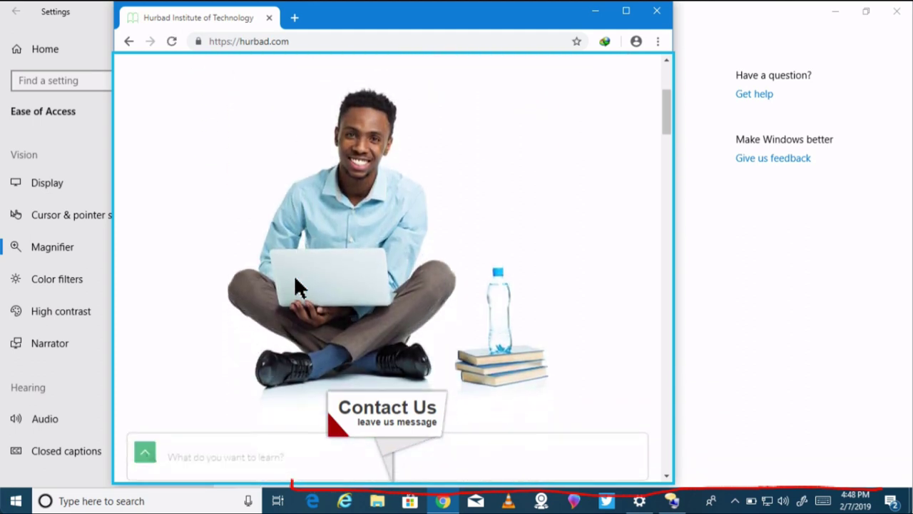
pyautogui.scroll(-6, 297, 284)
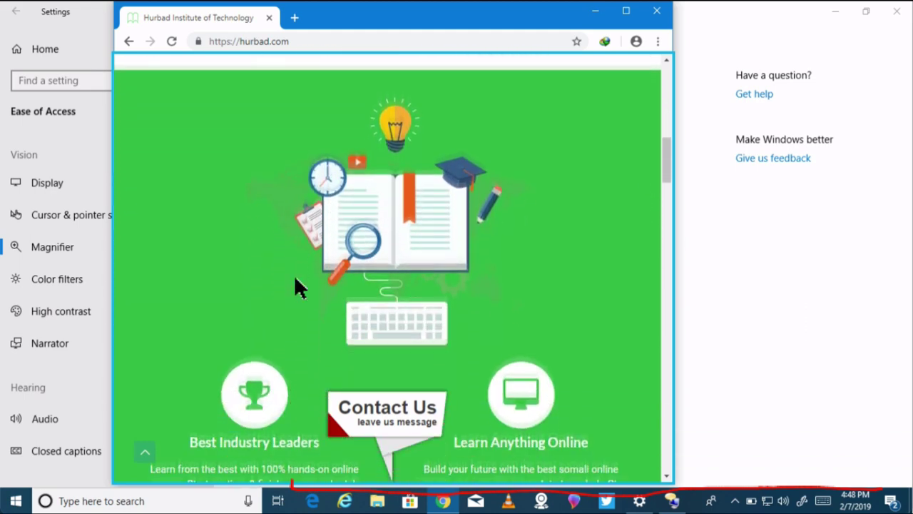
pyautogui.scroll(-3, 296, 285)
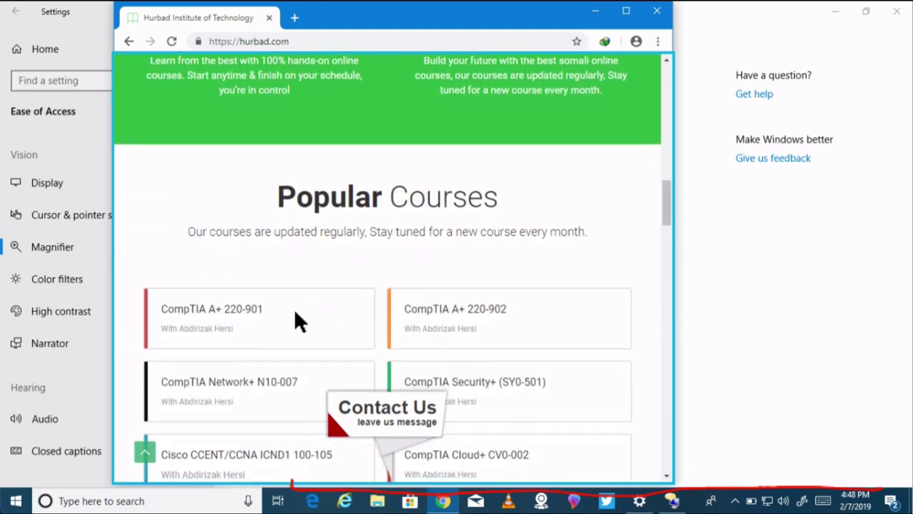
# Step: View the CompTIA A+ 220-901 course and its purchase page, and close the browser window
pyautogui.click(172, 316)
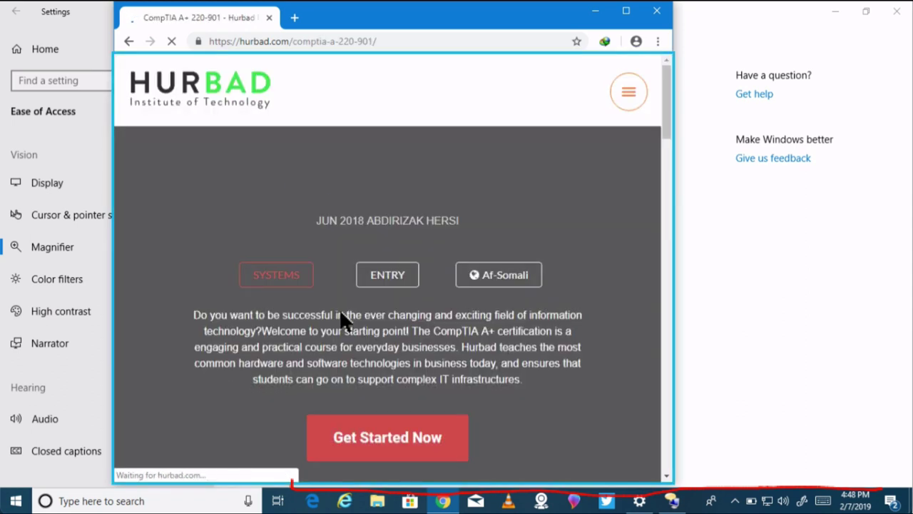
pyautogui.scroll(-1, 403, 384)
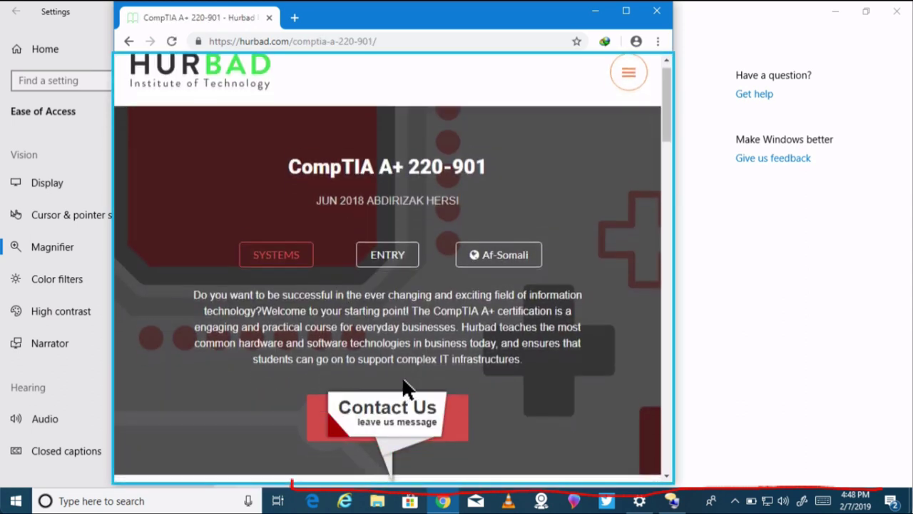
pyautogui.click(373, 378)
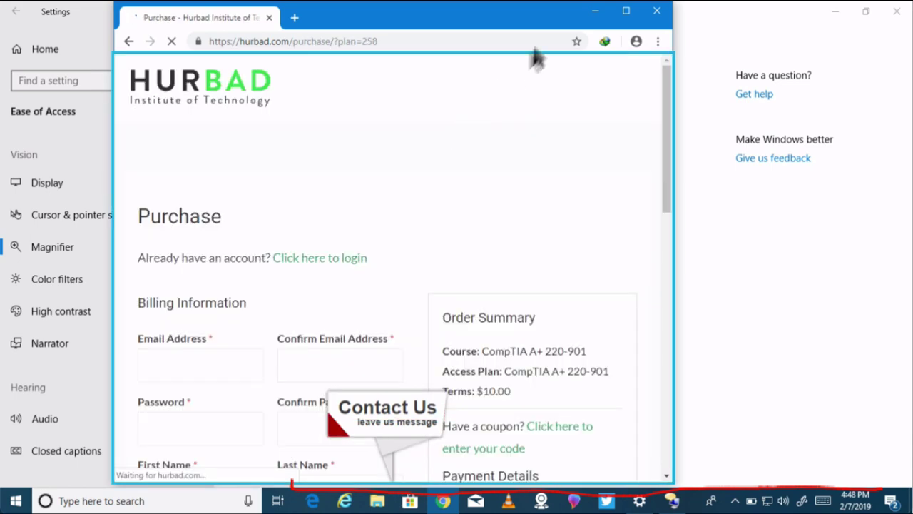
pyautogui.click(657, 11)
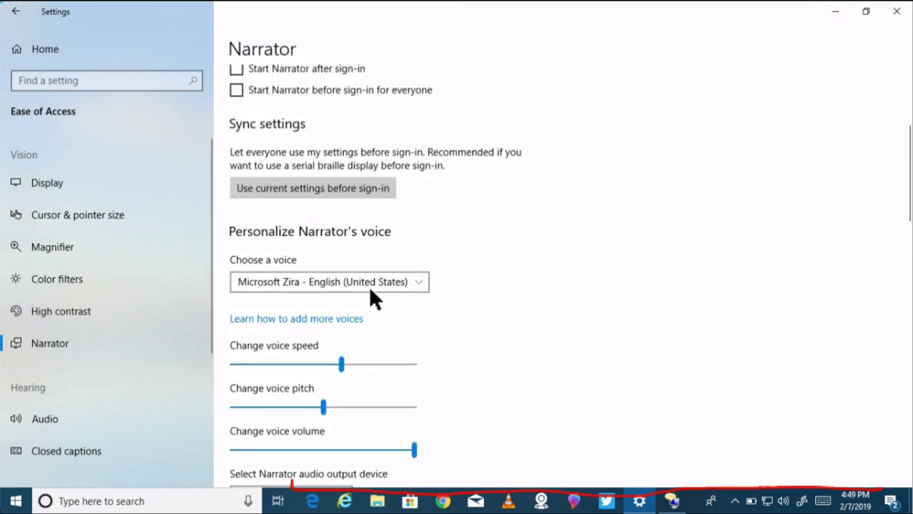
# Step: Try Microsoft David - English (United States) as Narrator's voice, and switch back to Microsoft Zira - English (United States)
pyautogui.click(355, 281)
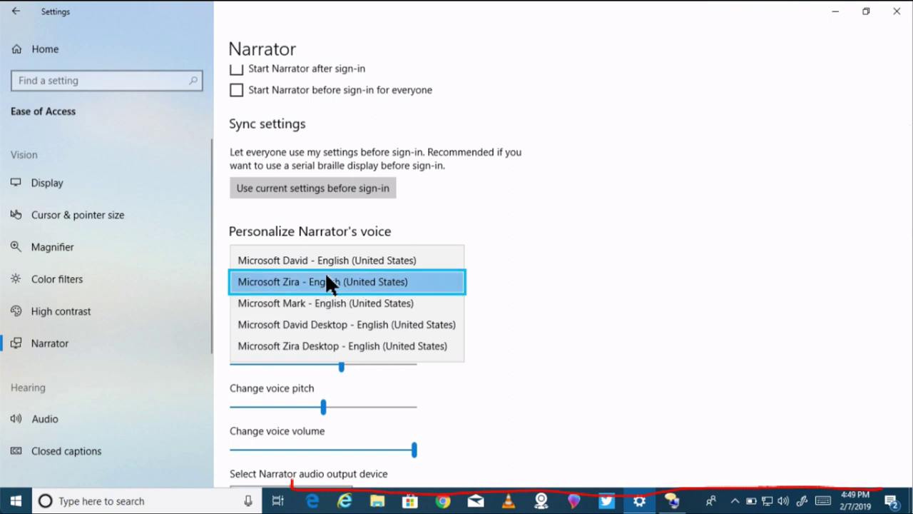
pyautogui.click(300, 260)
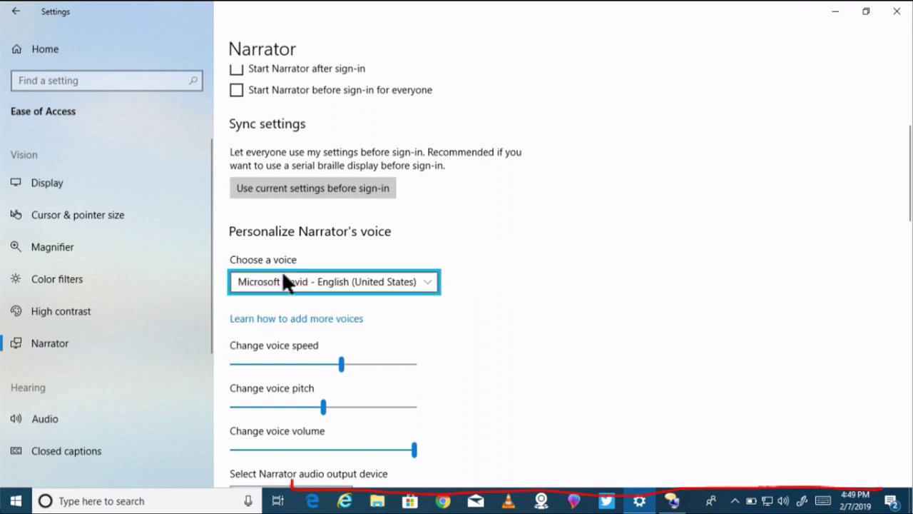
pyautogui.click(339, 280)
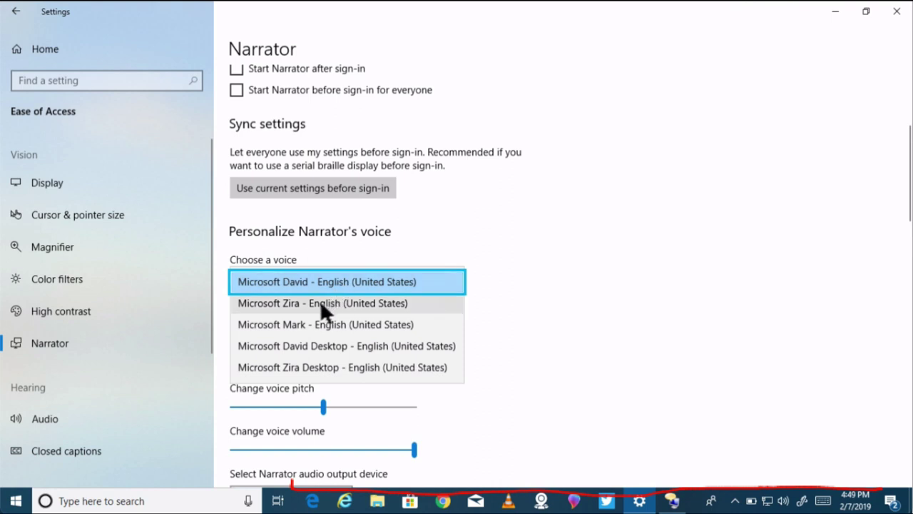
pyautogui.click(352, 302)
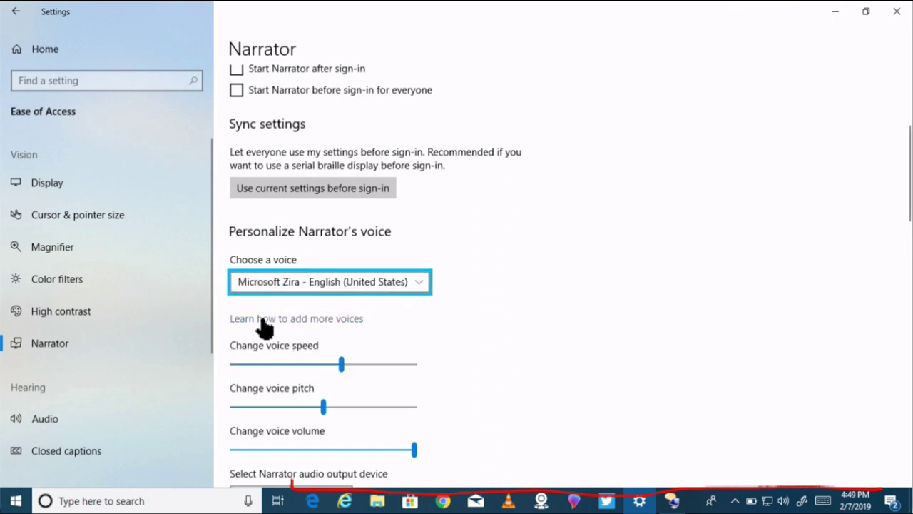
# Step: Set Narrator's voice to Microsoft David Desktop - English (United States) and lower its pitch and speed to slightly below the middle
pyautogui.click(303, 285)
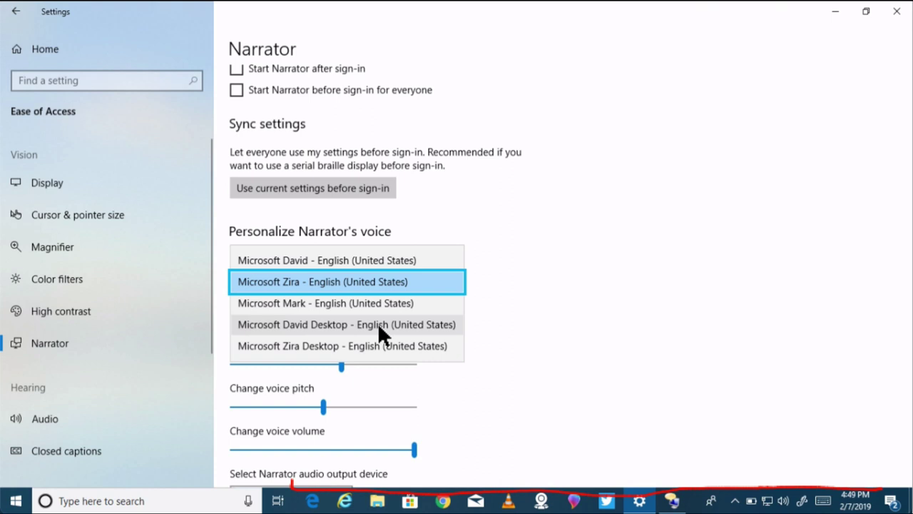
pyautogui.click(379, 324)
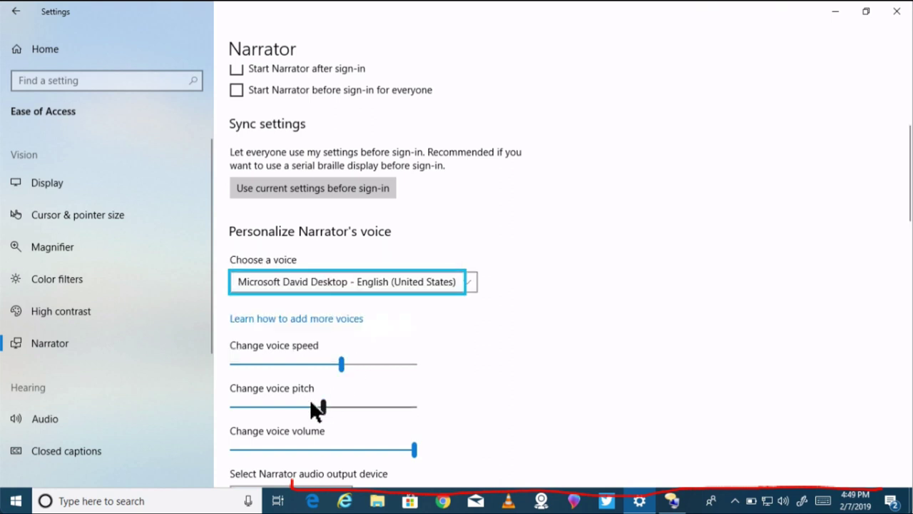
pyautogui.moveTo(321, 401)
pyautogui.mouseDown()
pyautogui.moveTo(338, 401)
pyautogui.moveTo(312, 401)
pyautogui.mouseUp()
pyautogui.moveTo(337, 361); pyautogui.dragTo(314, 362)
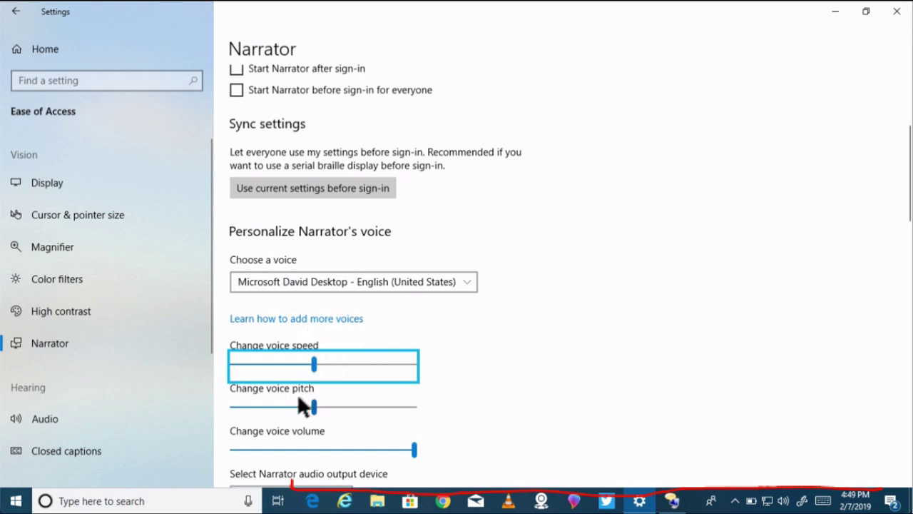
pyautogui.scroll(-3, 300, 421)
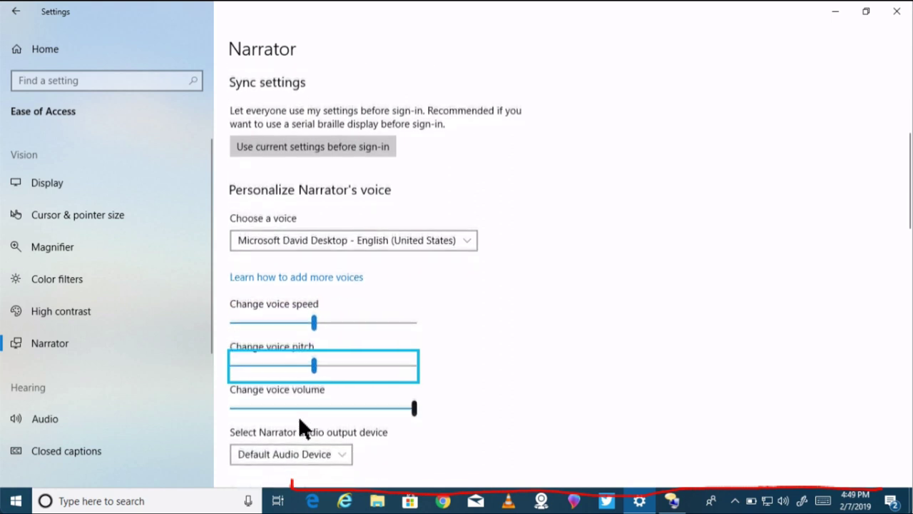